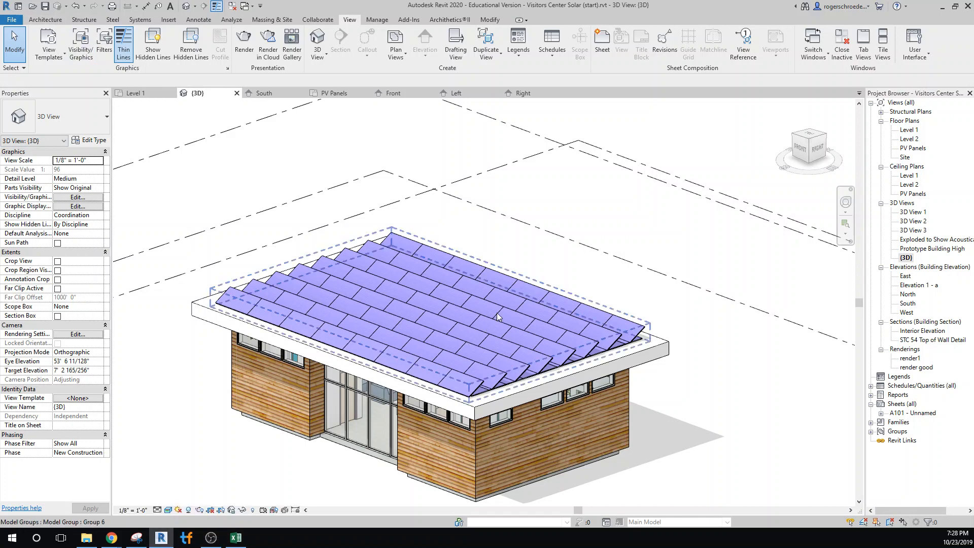
Save the current solar visitors center project before making a copy.
click(14, 22)
click(16, 21)
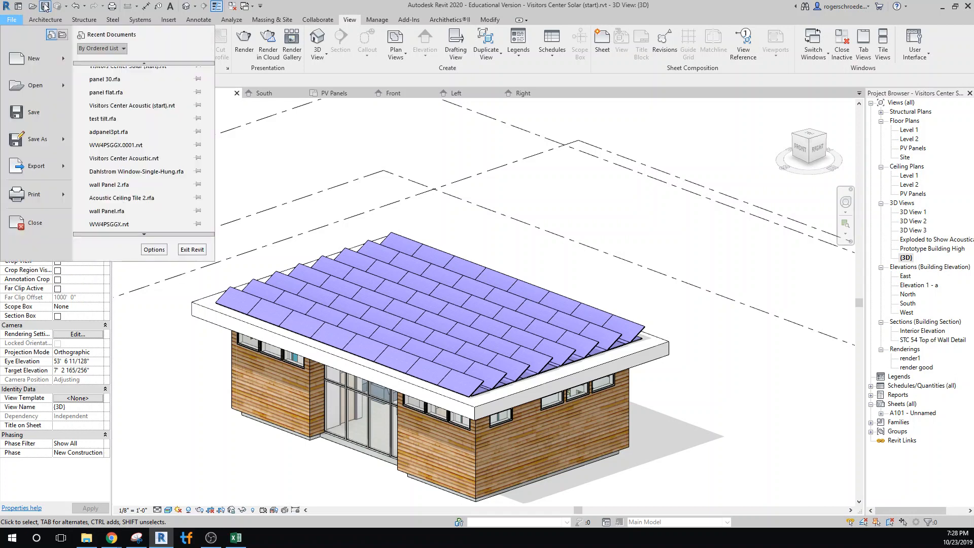
click(46, 7)
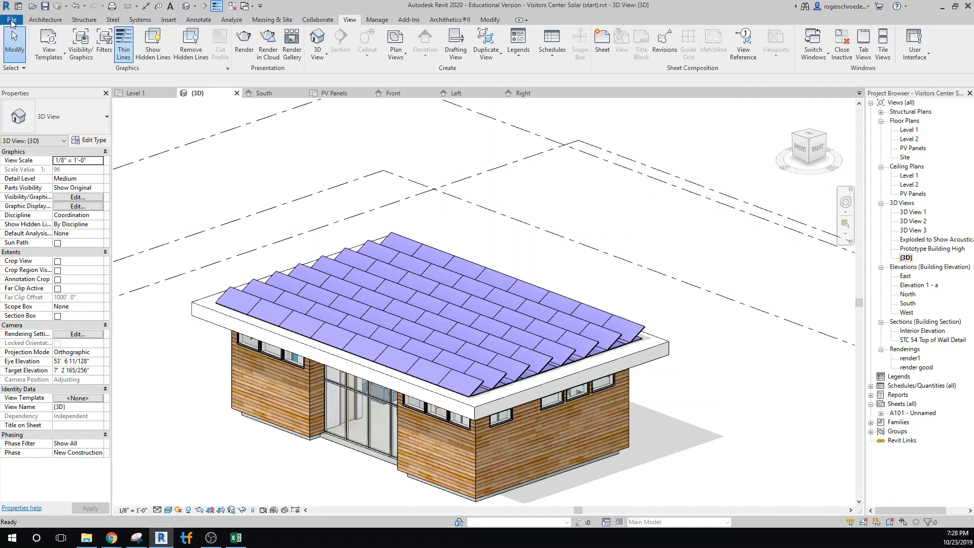
Save a copy of the project as "Visitors Center Solar Slope Roof (start).rvt" in the M9 Renewables folder.
click(11, 22)
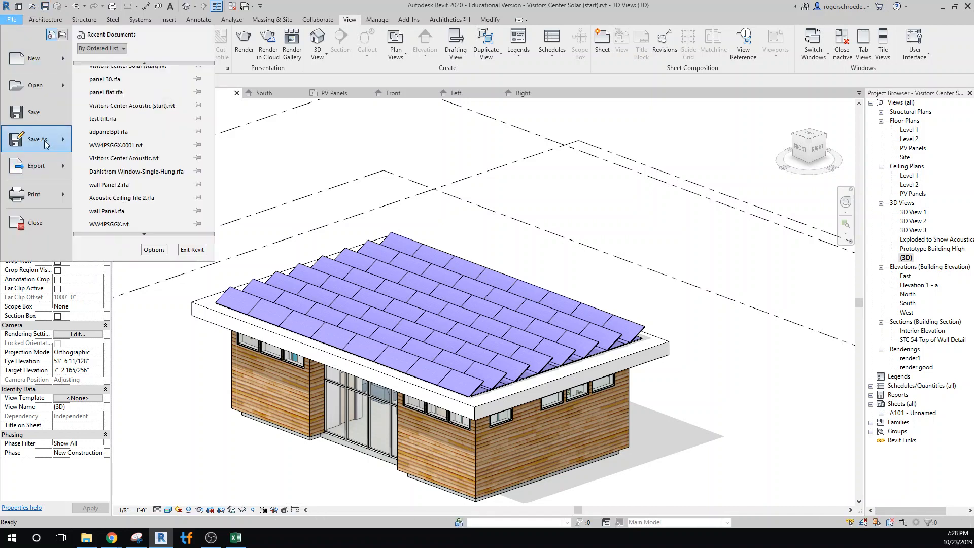
mouse_move(45, 144)
click(111, 108)
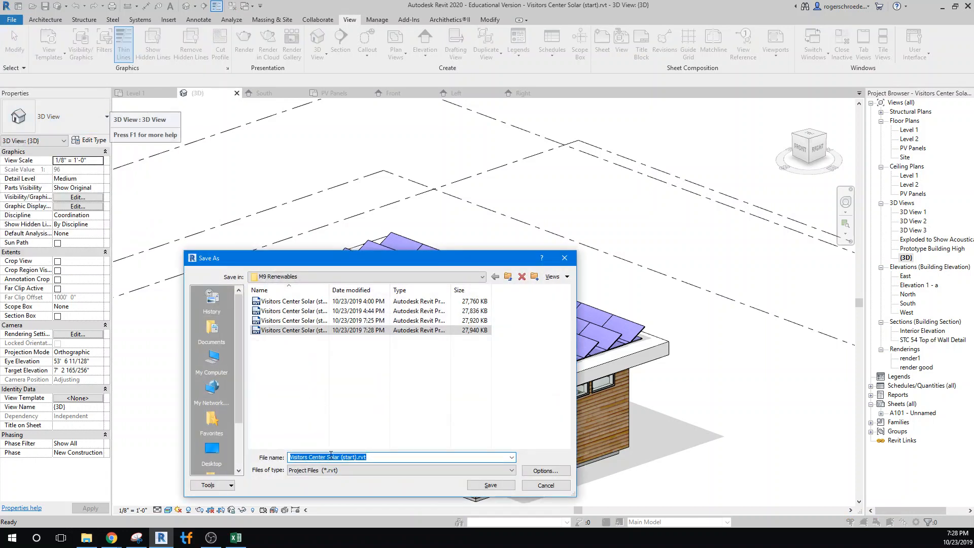
click(344, 457)
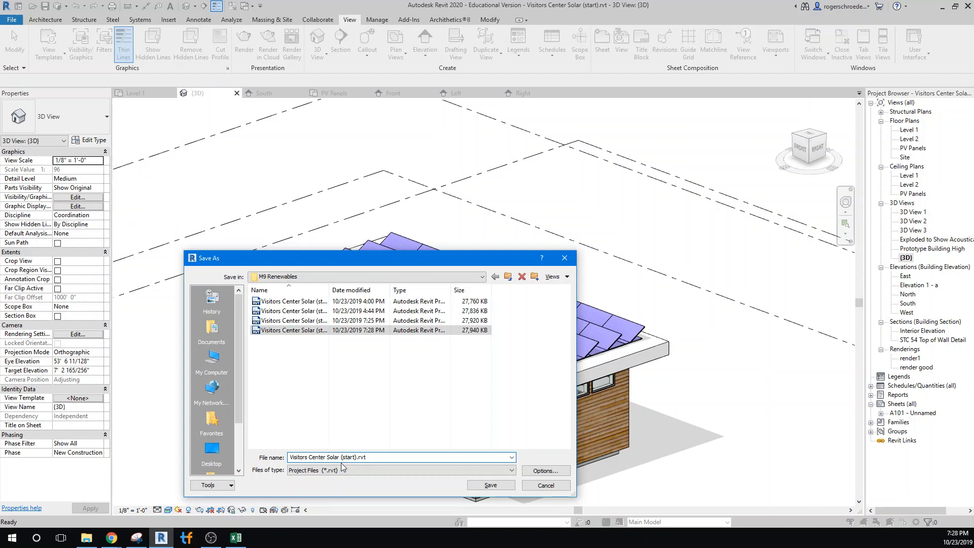
text((fi)
key(BackSpace)
key(BackSpace)
key(BackSpace)
text(Slope Roof)
click(473, 483)
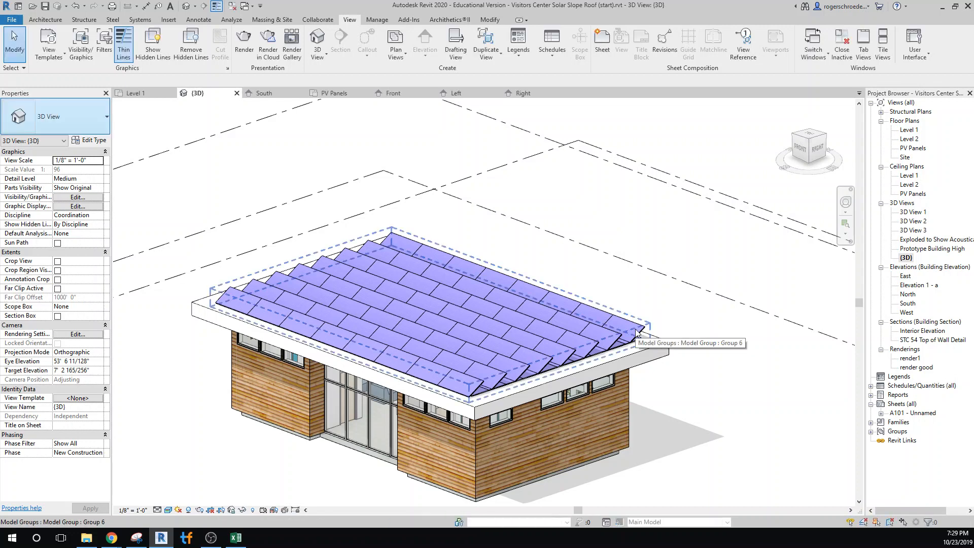
Hide the tilted solar panel group on the roof in the 3D view.
right_click(636, 331)
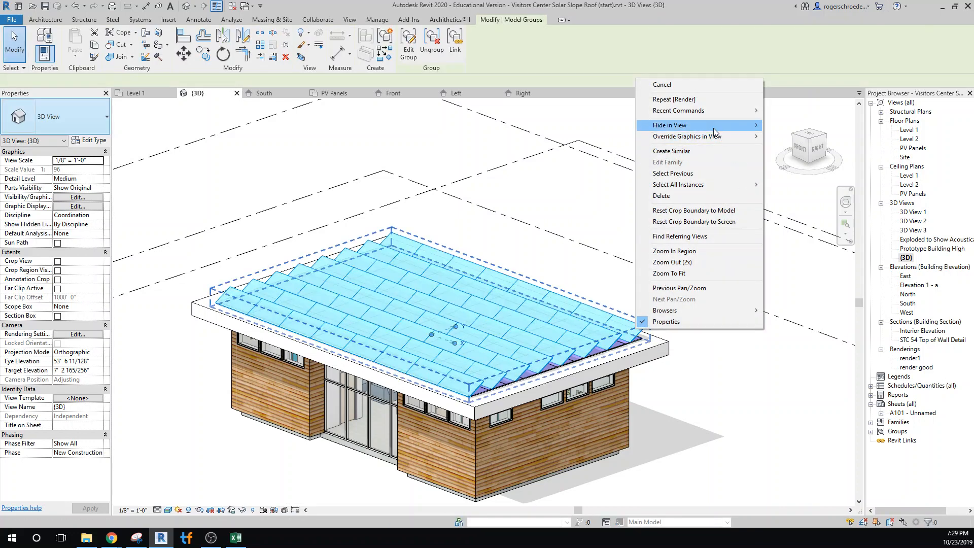
mouse_move(715, 125)
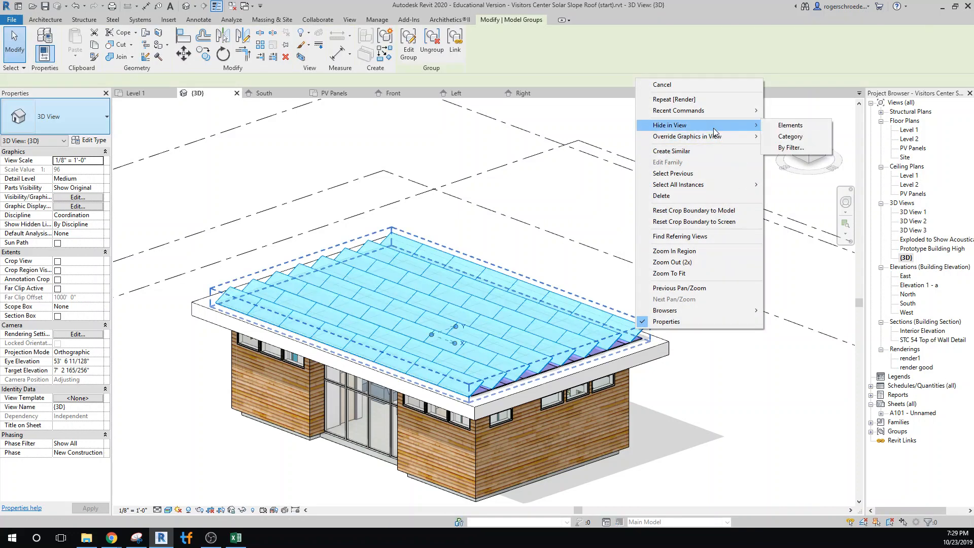
click(778, 136)
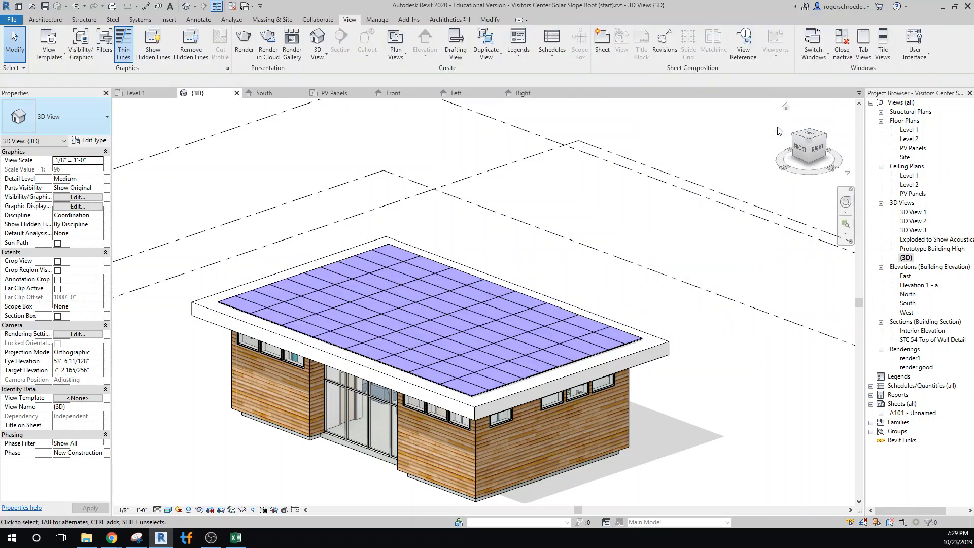
Open the 24" roof's footprint sketch for editing and select its front boundary line.
double_click(617, 324)
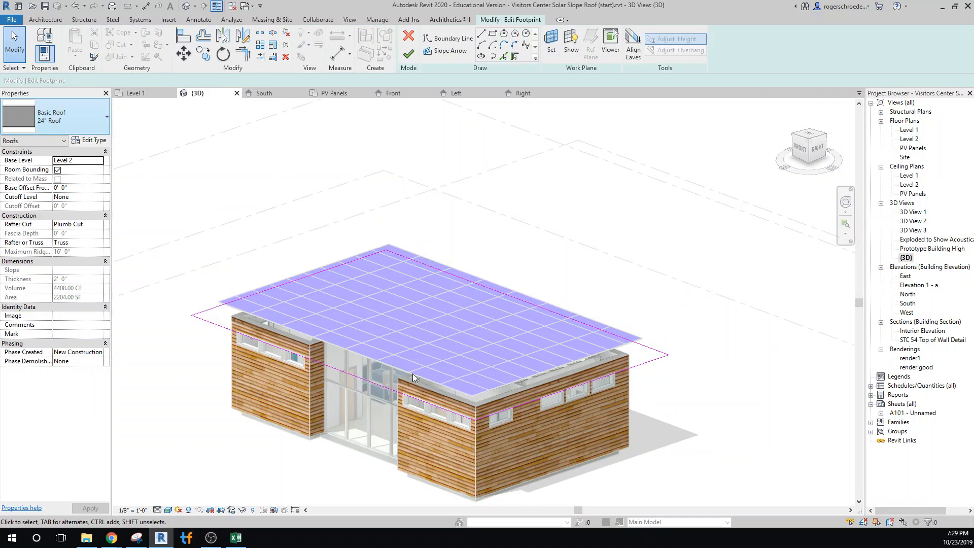
click(359, 382)
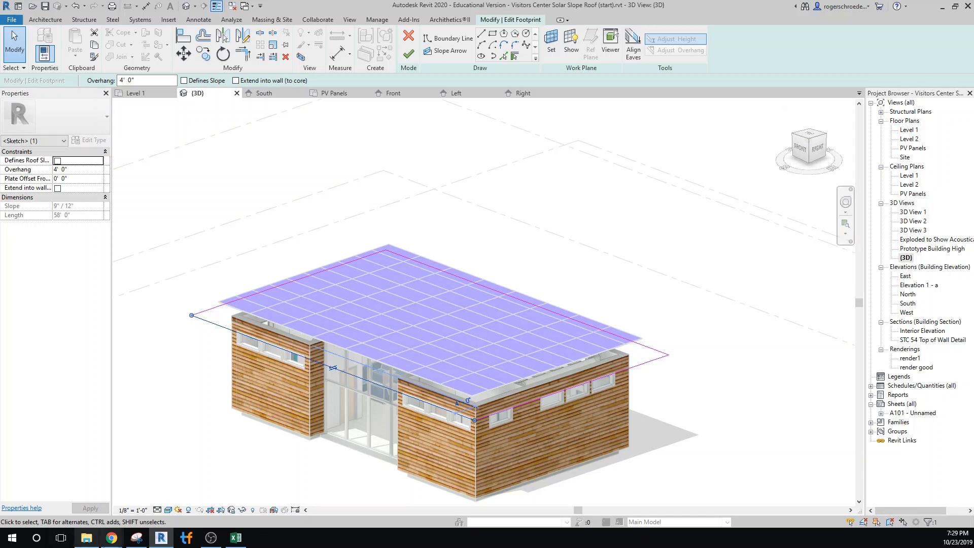
Switch to Chrome and search Google for "roof pitch in degrees" to look up the angles of common pitches.
mouse_move(105, 541)
click(135, 509)
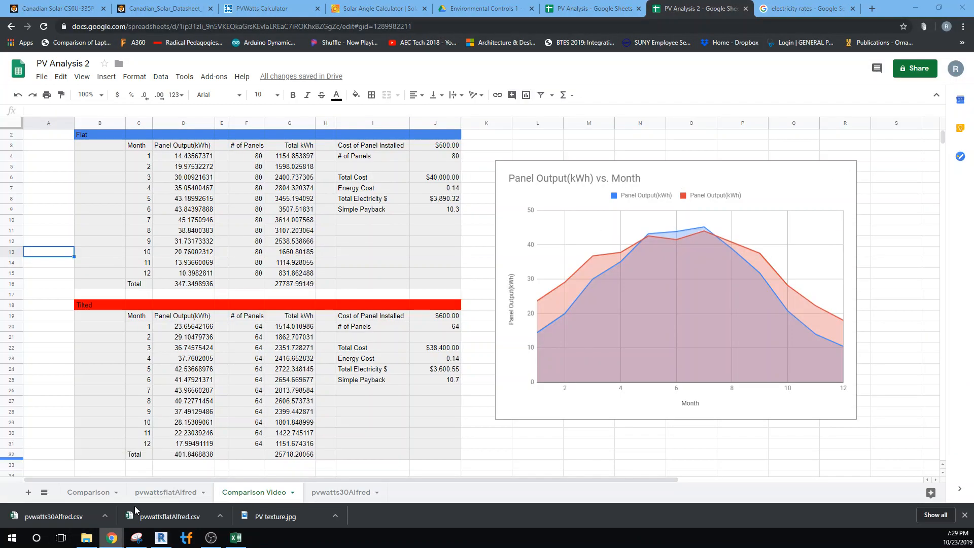
click(806, 9)
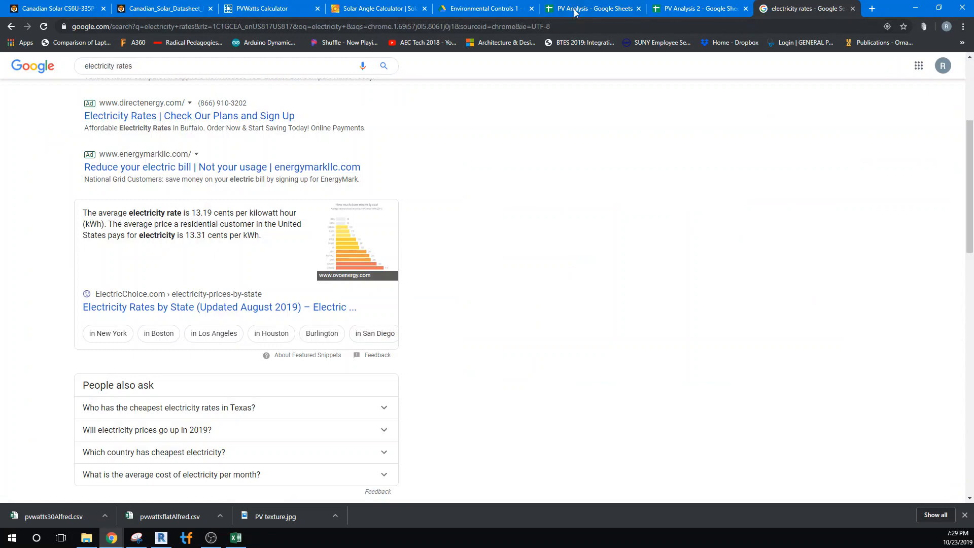
drag(566, 23, 2, 23)
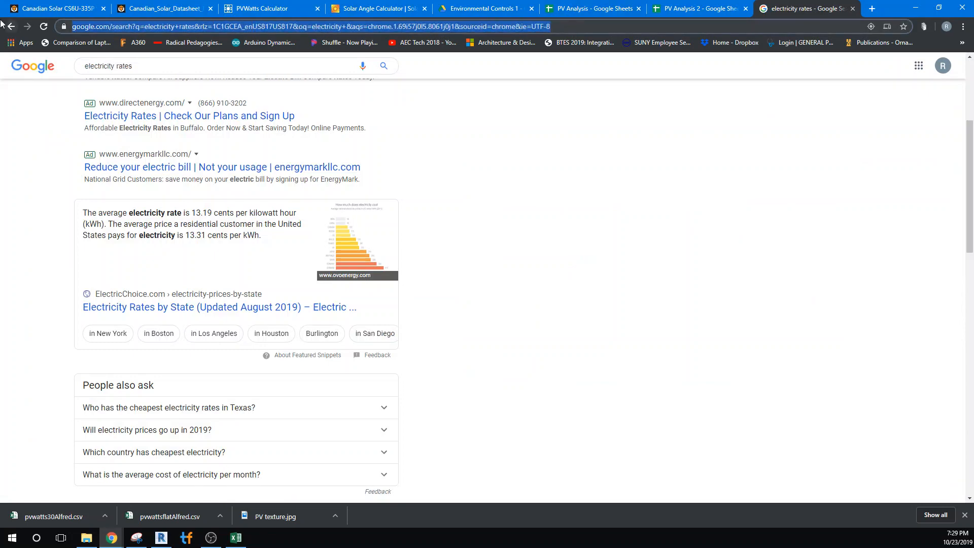
text(roof pit)
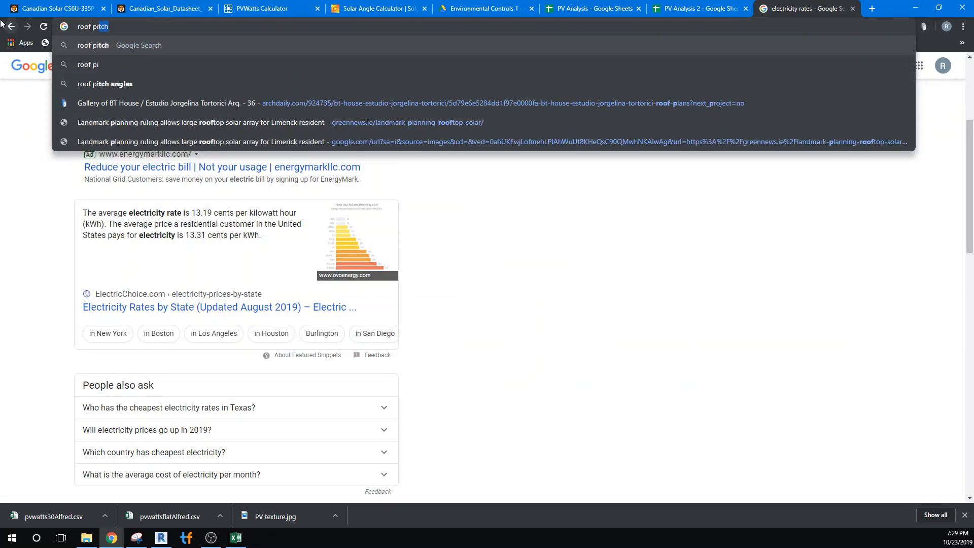
text(ch in)
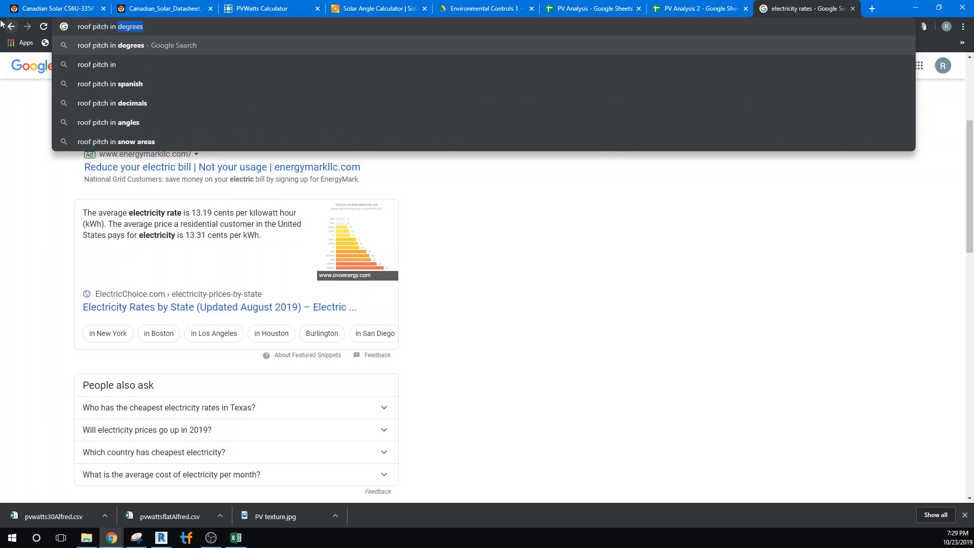
click(103, 42)
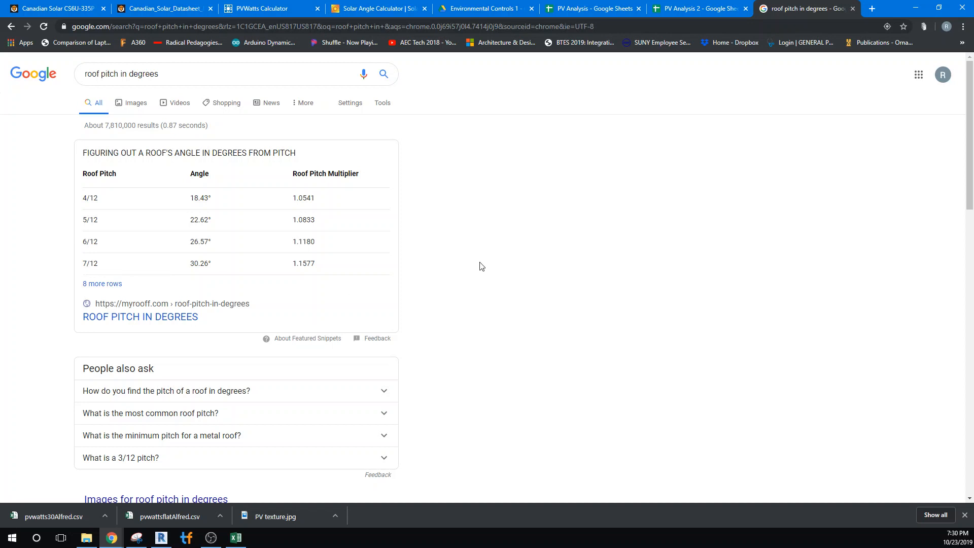
Switch back to Revit, make the roof's front boundary line slope-defining at 7" / 12", and finish the footprint sketch.
click(161, 537)
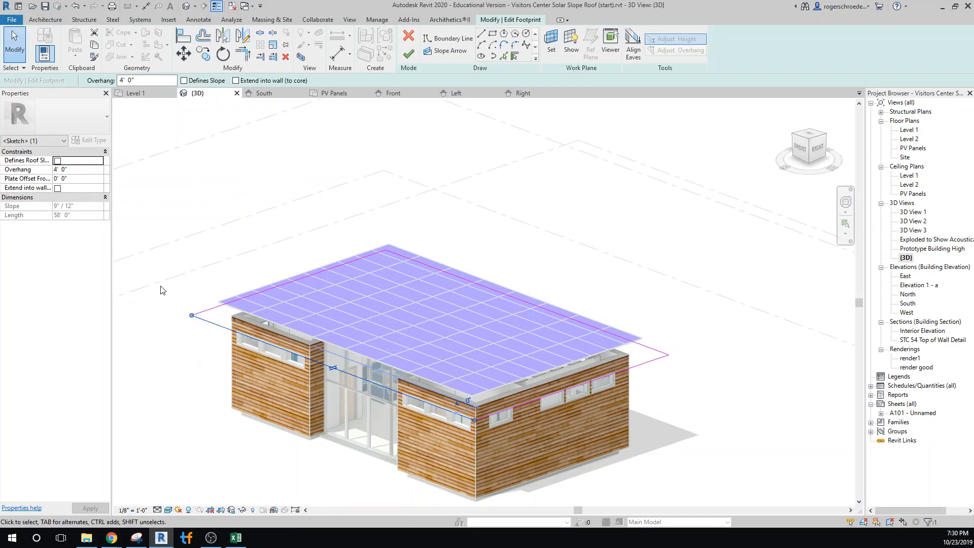
click(184, 81)
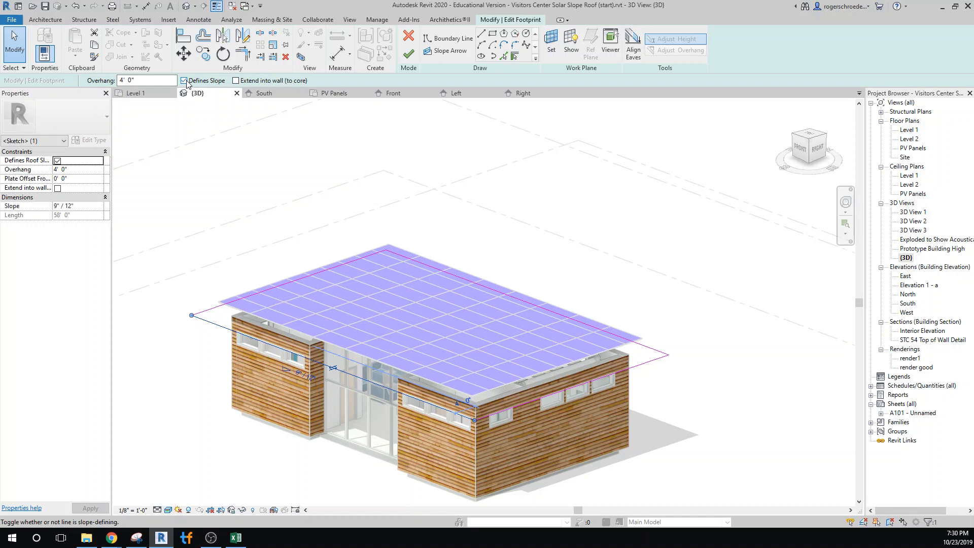
click(60, 206)
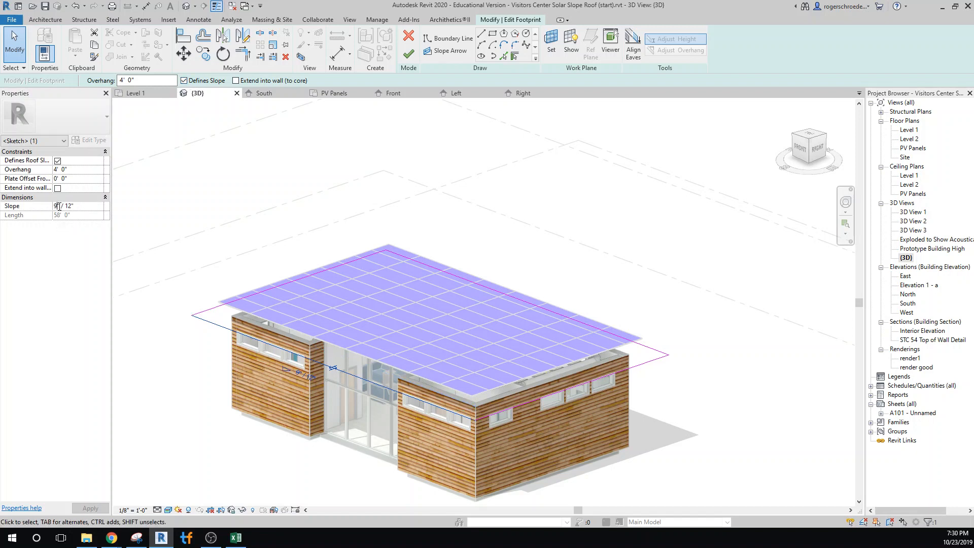
drag(58, 206, 54, 206)
text(7)
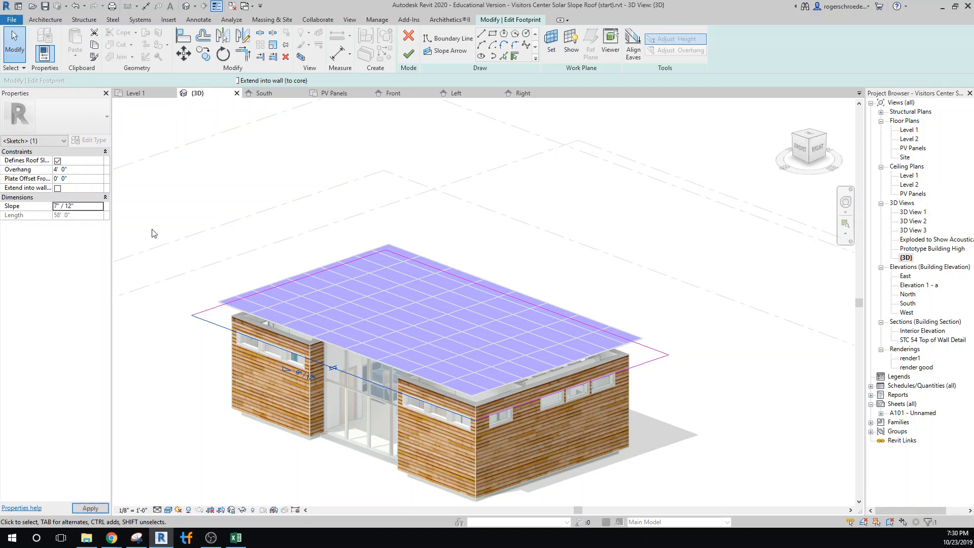
click(155, 233)
click(408, 57)
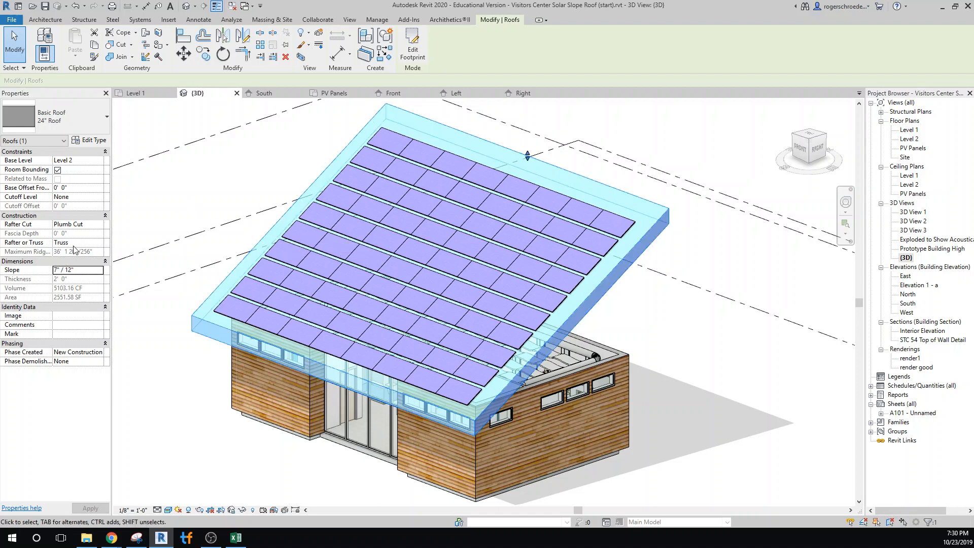
Set the roof's slope to 4" / 12" and accept the group warnings.
click(55, 271)
double_click(53, 270)
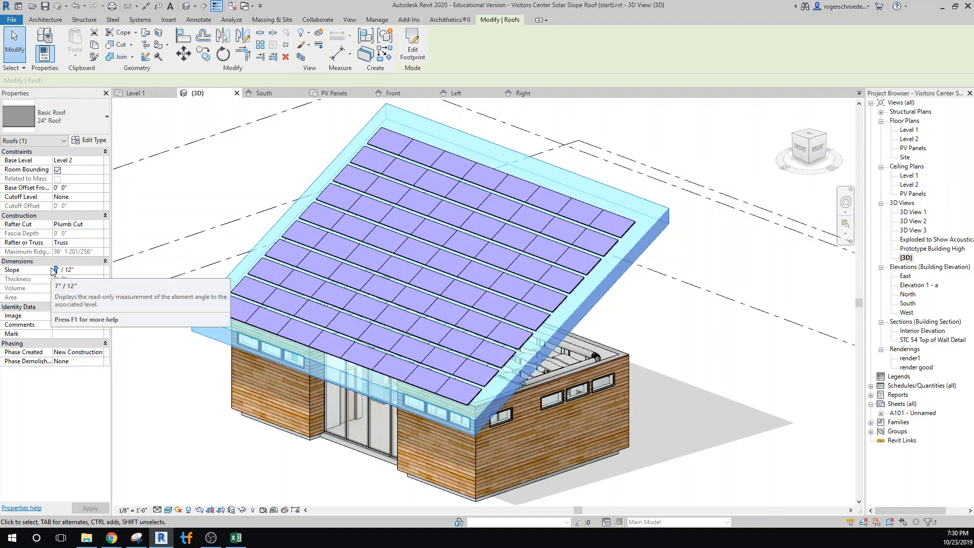
text(4)
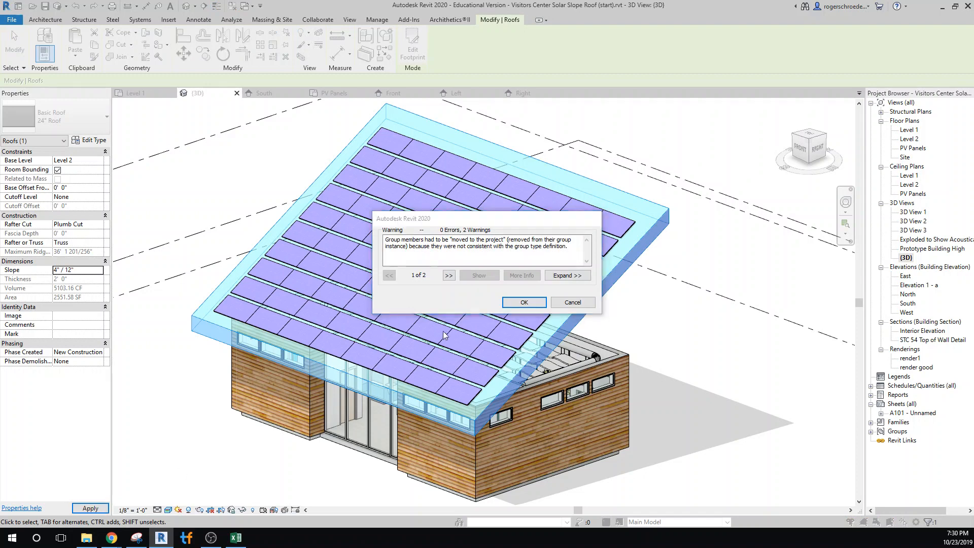
click(517, 303)
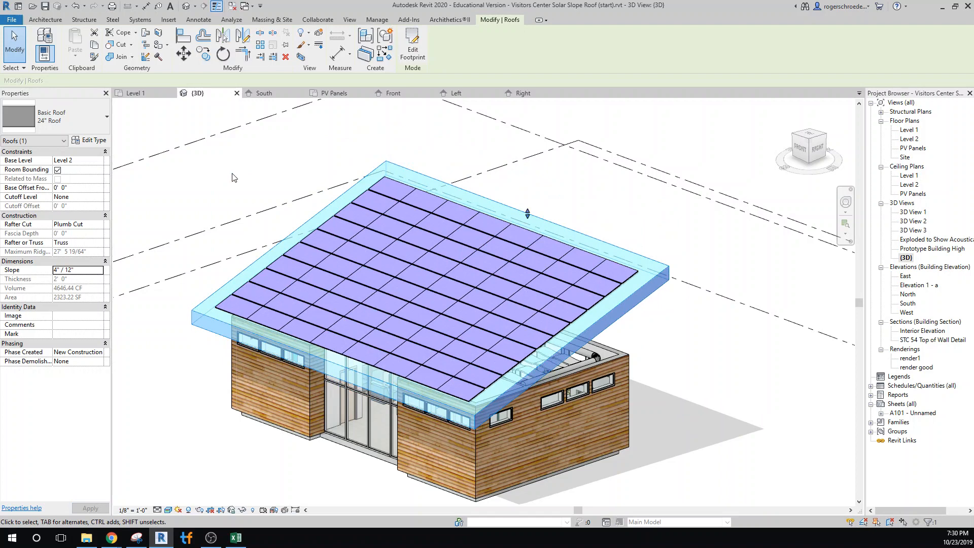
Switch to Chrome to check the 4/12 pitch's angle in the roof pitch table, and return to Revit.
mouse_move(112, 538)
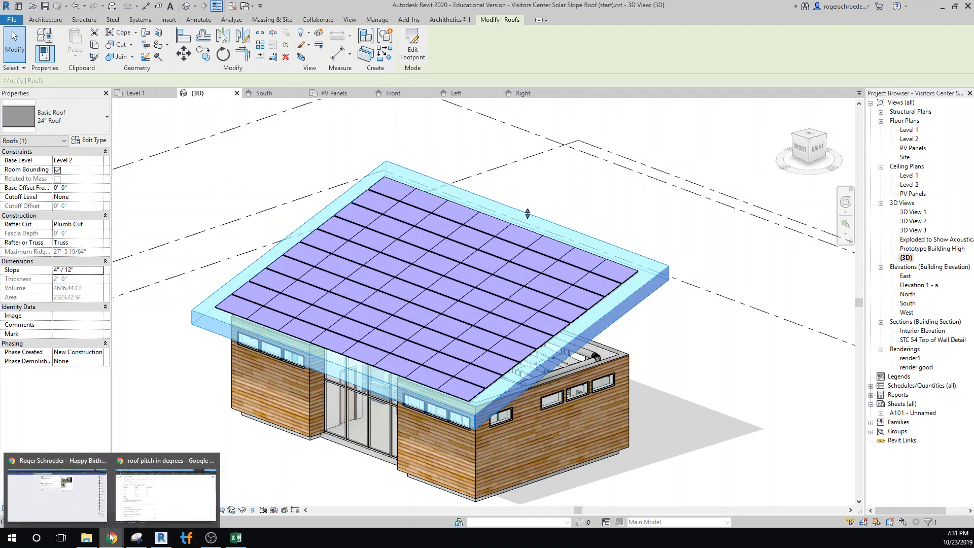
click(135, 509)
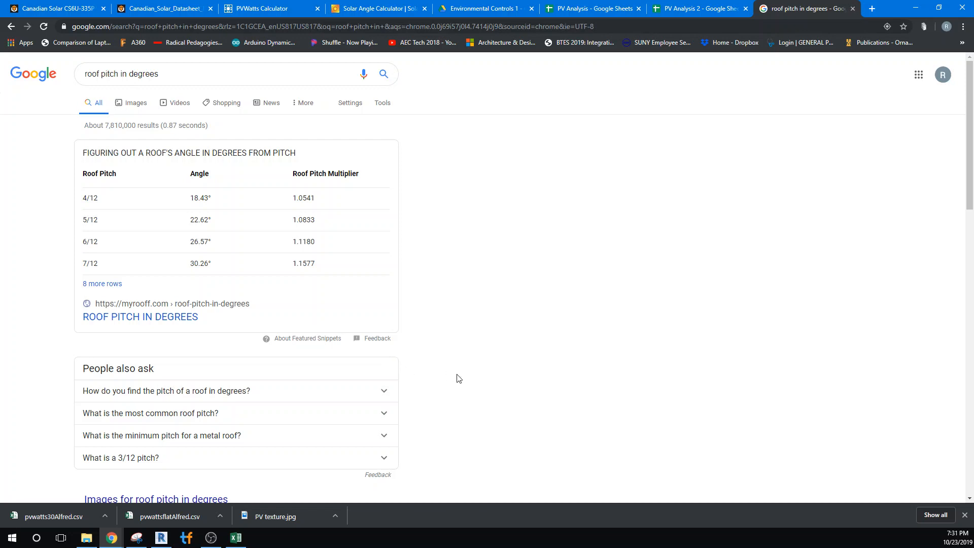
click(159, 538)
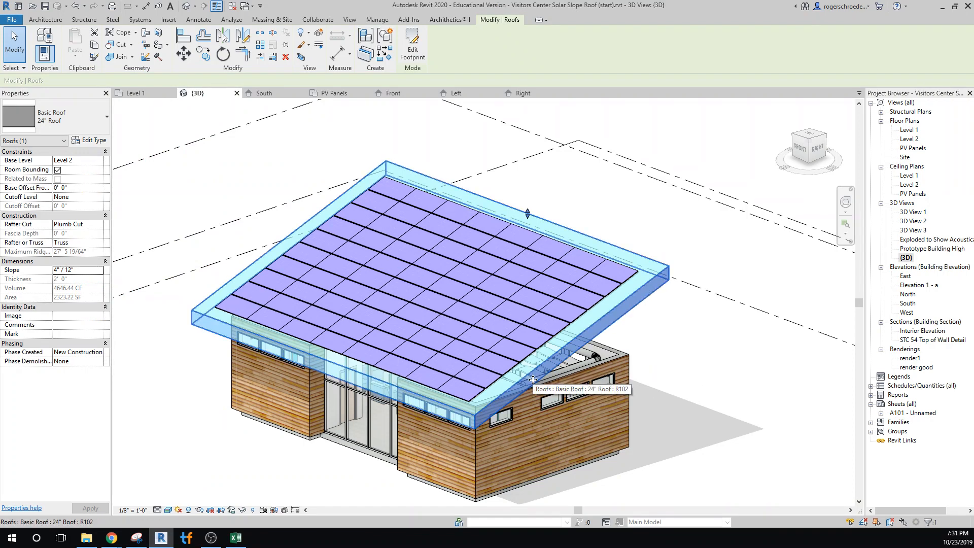
Attach the top of the building's right side wall to the sloped roof.
click(600, 365)
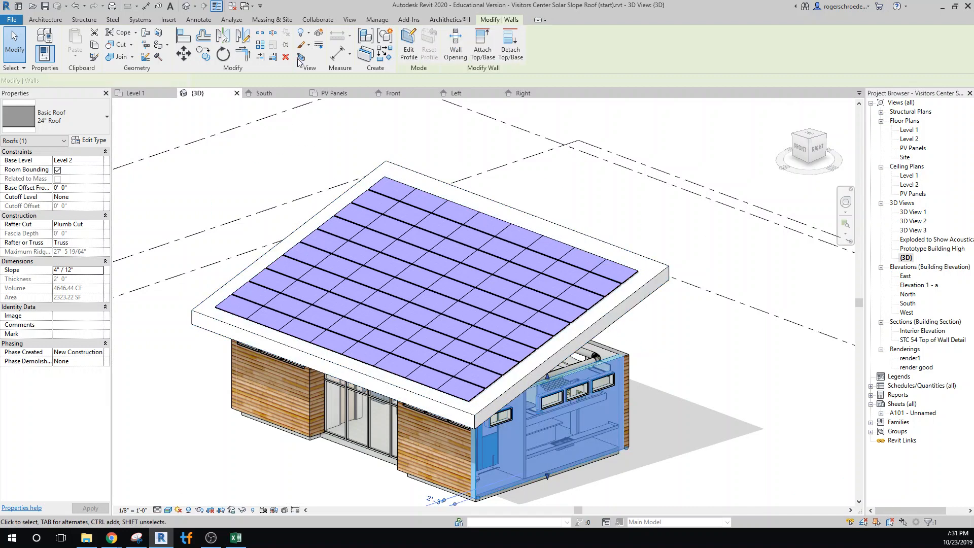
click(481, 60)
click(594, 316)
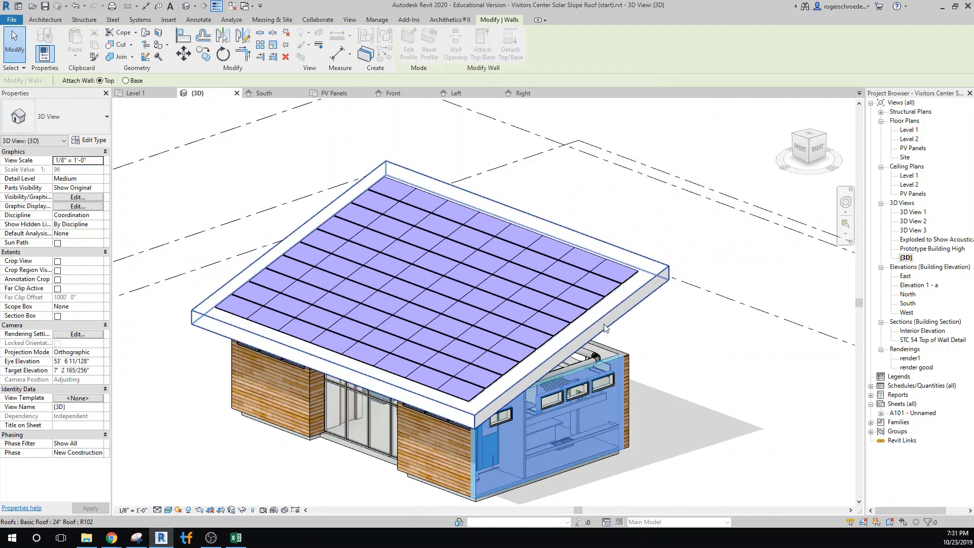
click(634, 364)
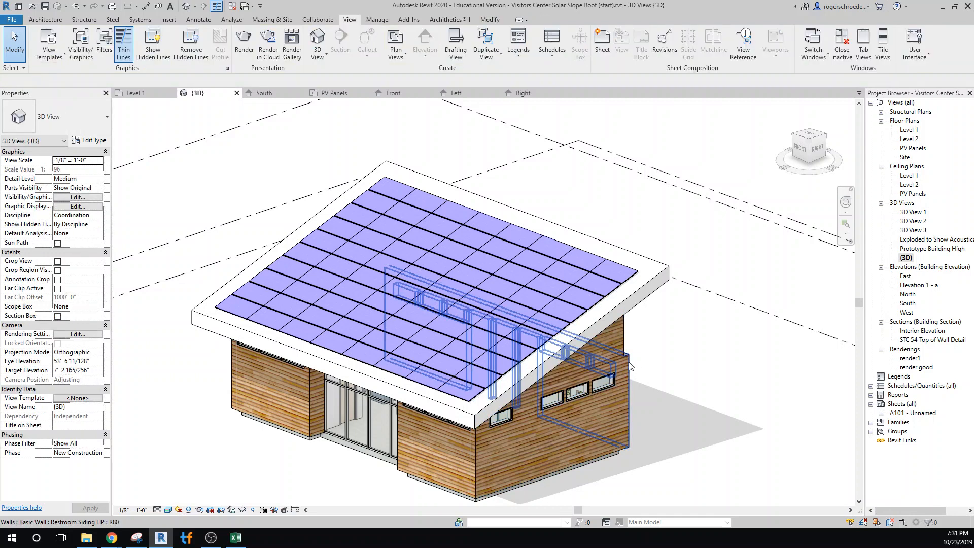
Attach the top of the building's rear wall to the sloped roof.
click(630, 364)
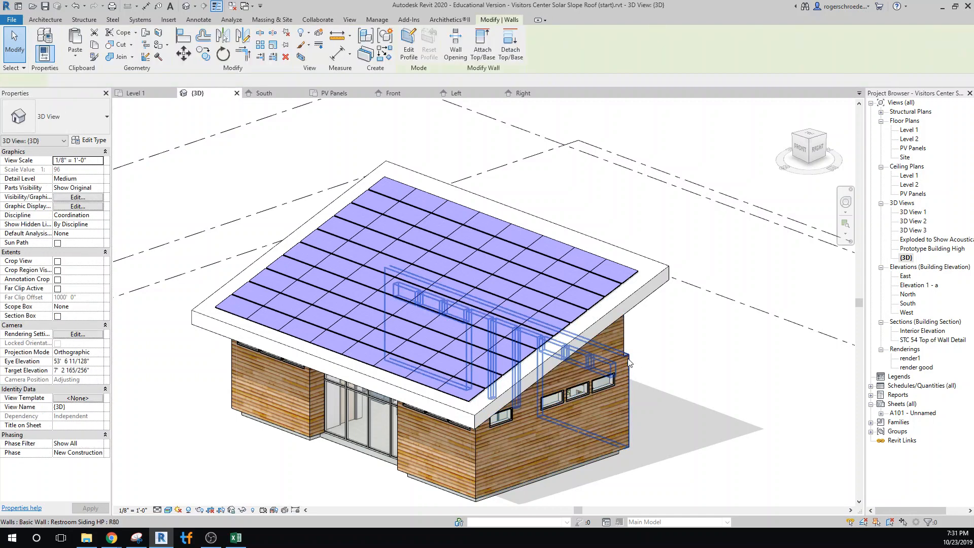
click(482, 47)
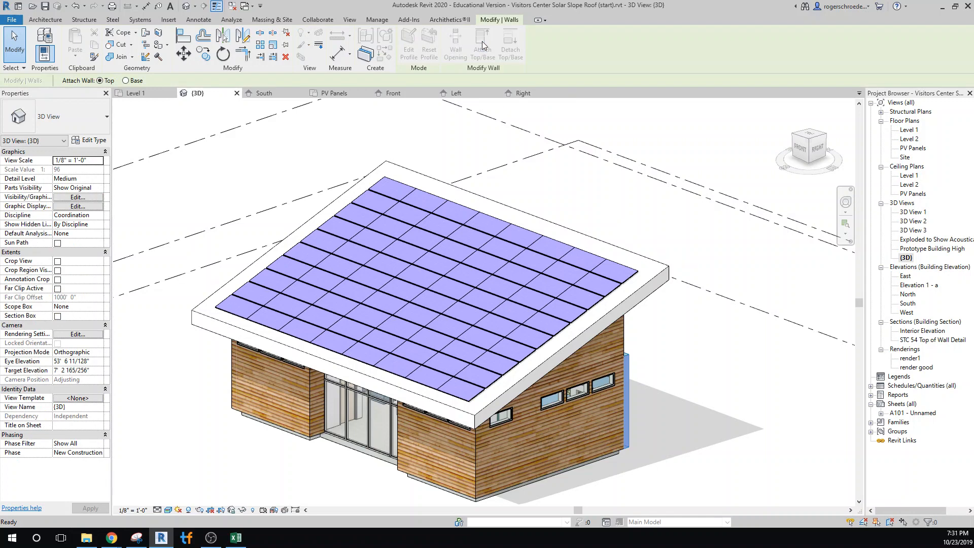
click(645, 259)
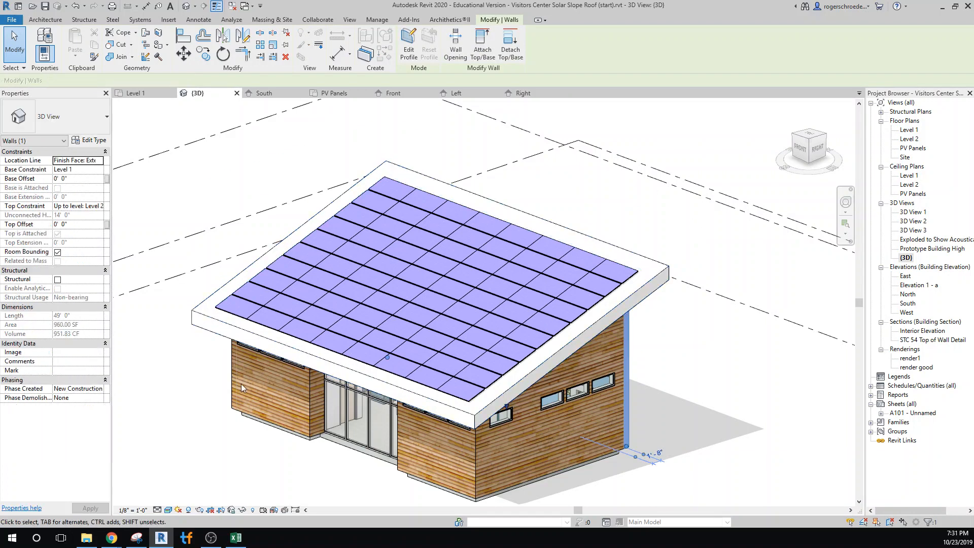
Attach the top of the building's left side wall to the sloped roof and clear the selection.
click(230, 380)
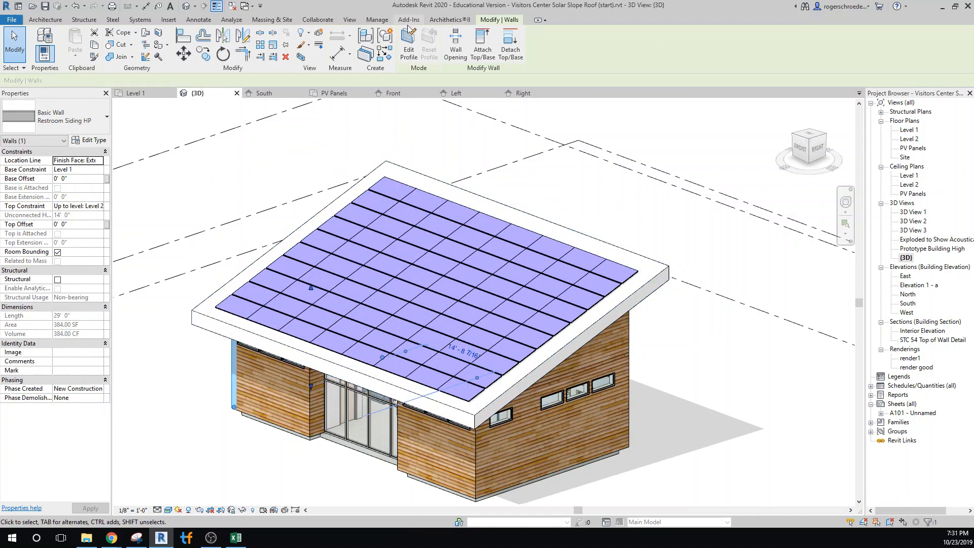
click(374, 168)
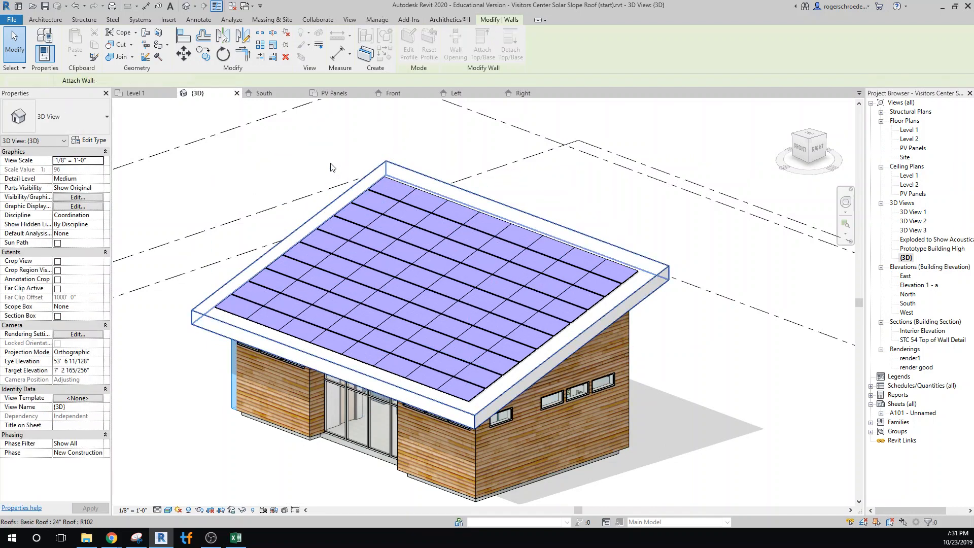
click(190, 398)
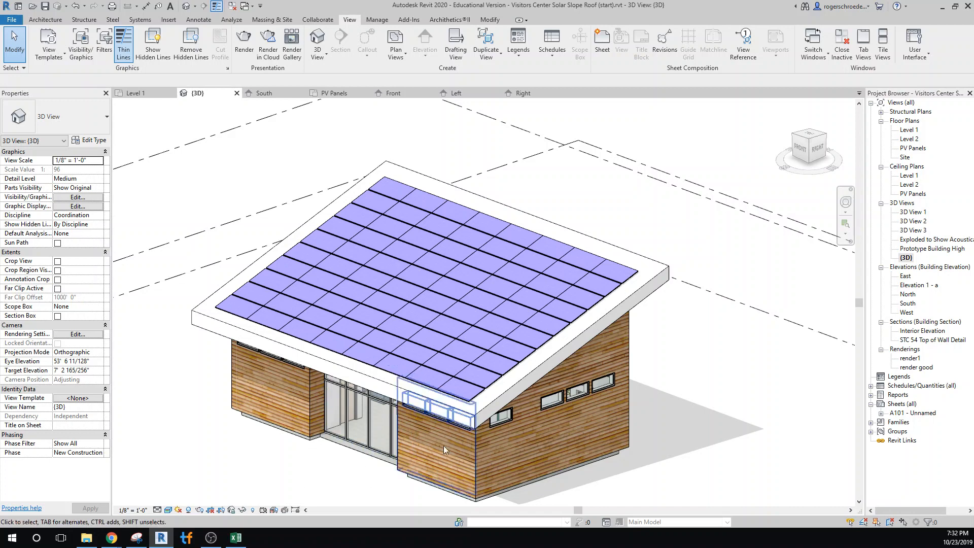
click(168, 510)
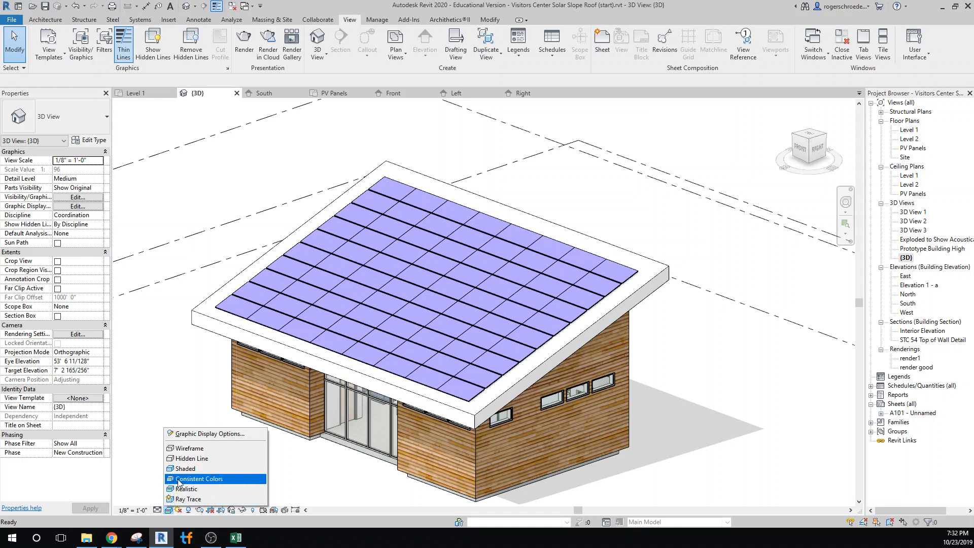
click(201, 434)
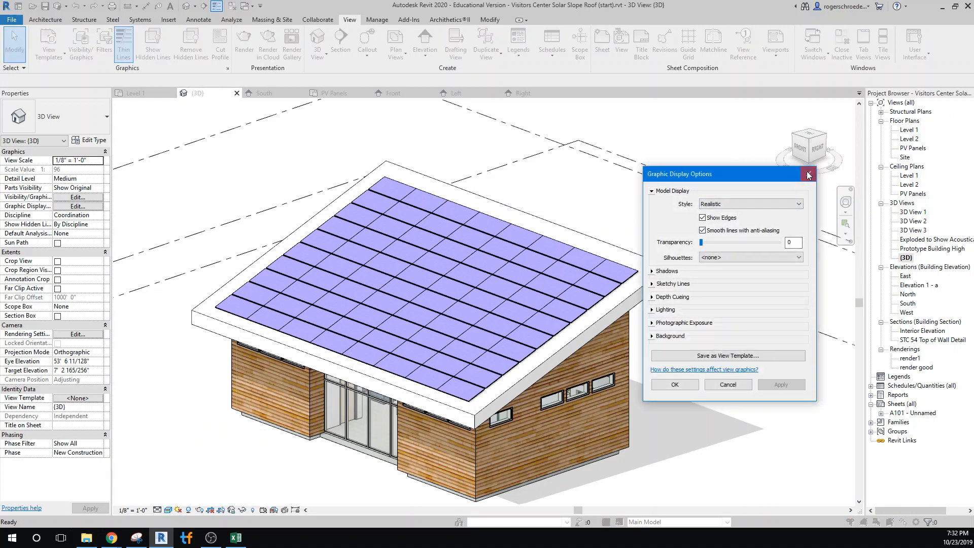
click(808, 174)
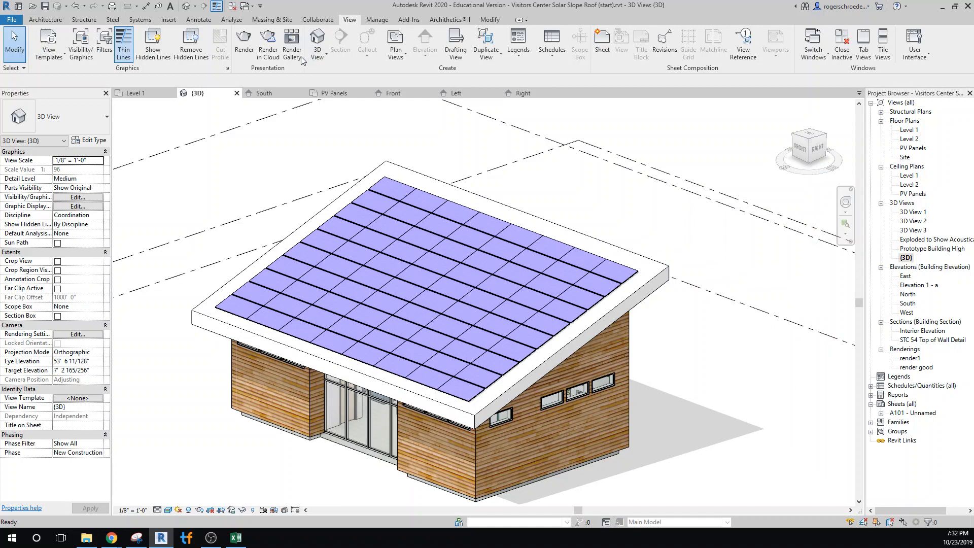
Render the 3D view at Draft quality and screen resolution, using the Exterior: Sun only lighting scheme and a transparent background.
click(239, 57)
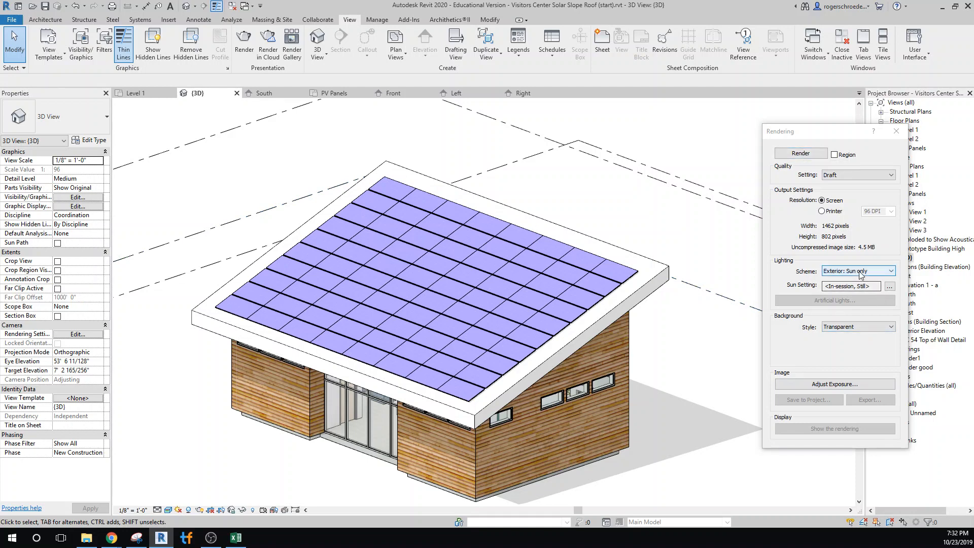
click(785, 153)
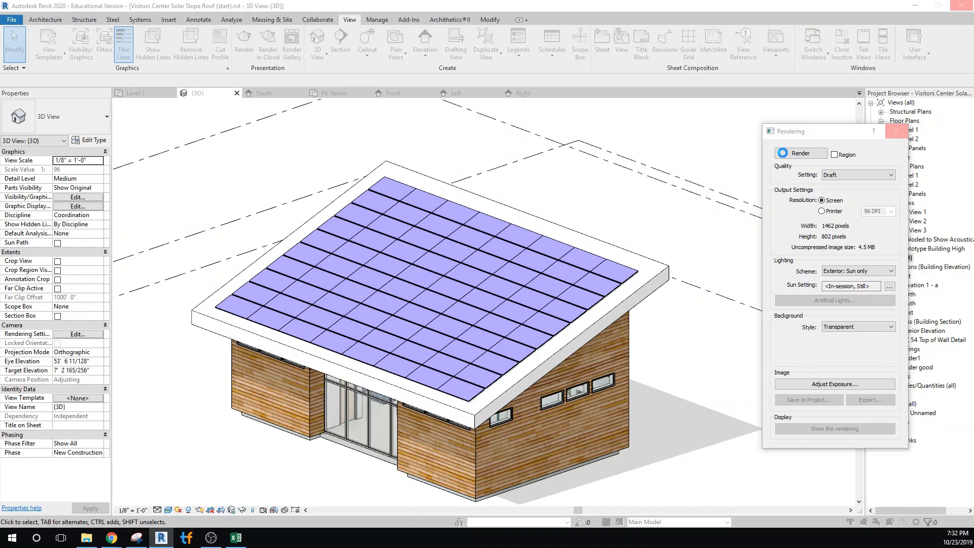
click(783, 154)
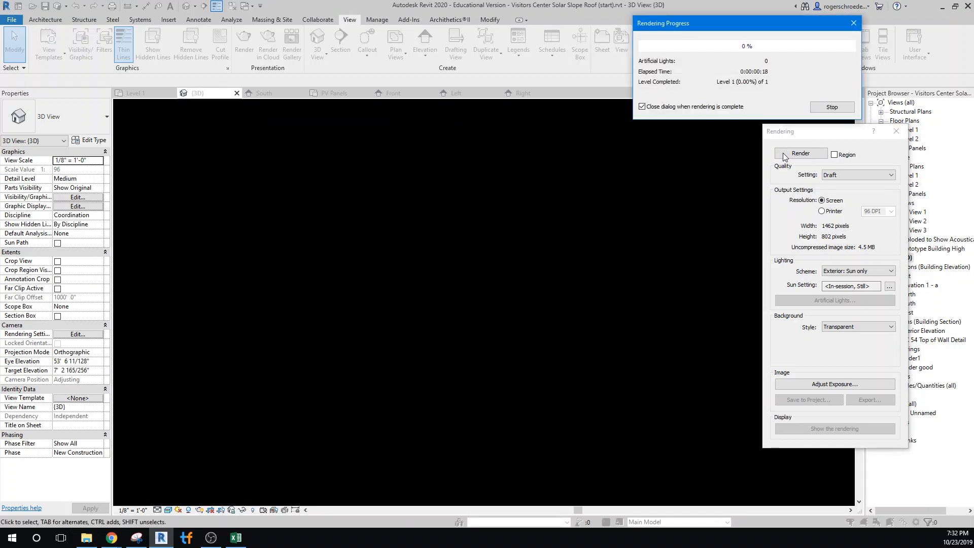